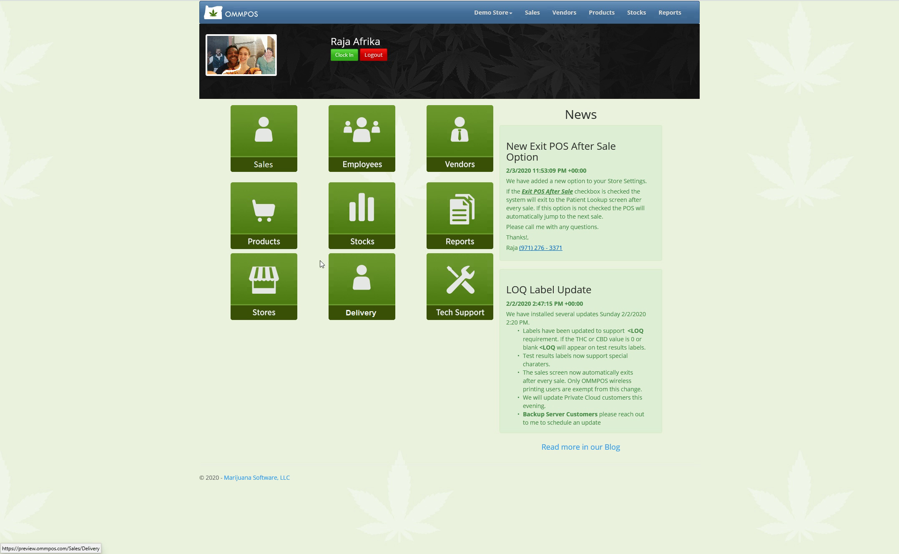
Open the Products section from the home dashboard tile.
{"action": "left_click", "coordinate": [259, 228]}
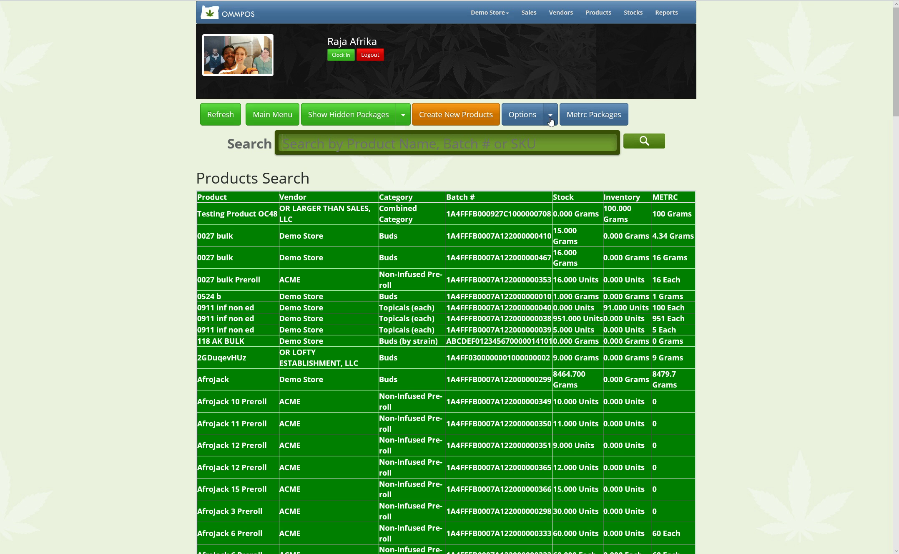
Choose Manage Discounts from the Products page Options menu.
{"action": "left_click", "coordinate": [551, 121]}
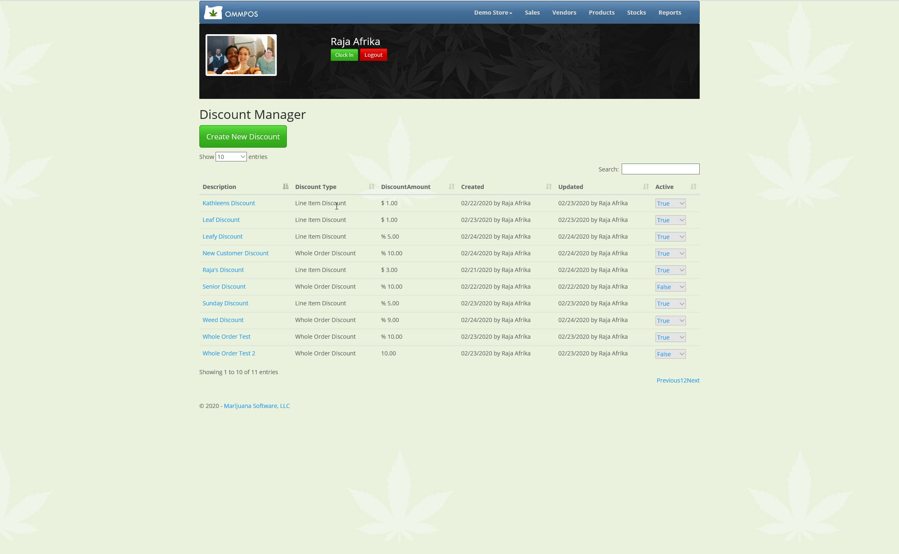
Start a new discount named 'Demo Video Discount' with a 10% amount.
{"action": "left_click", "coordinate": [224, 141]}
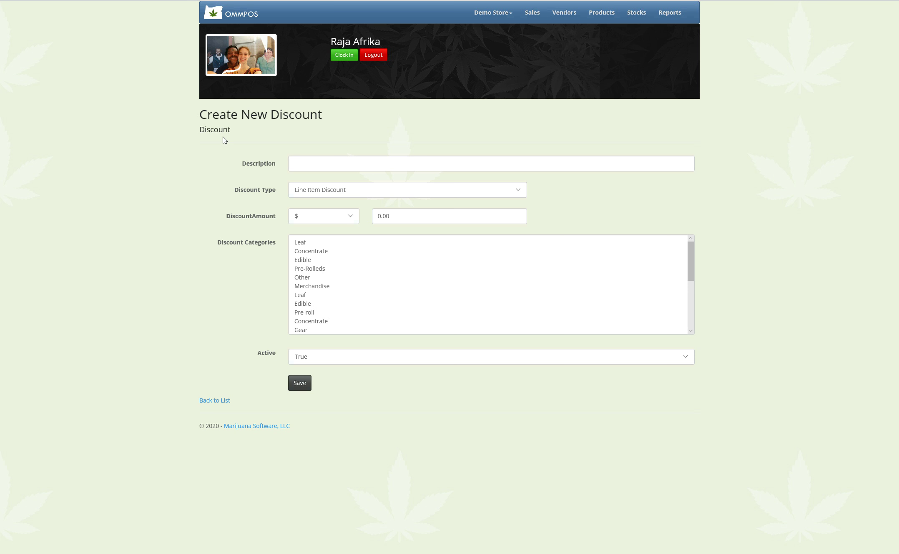
{"action": "left_click", "coordinate": [329, 164]}
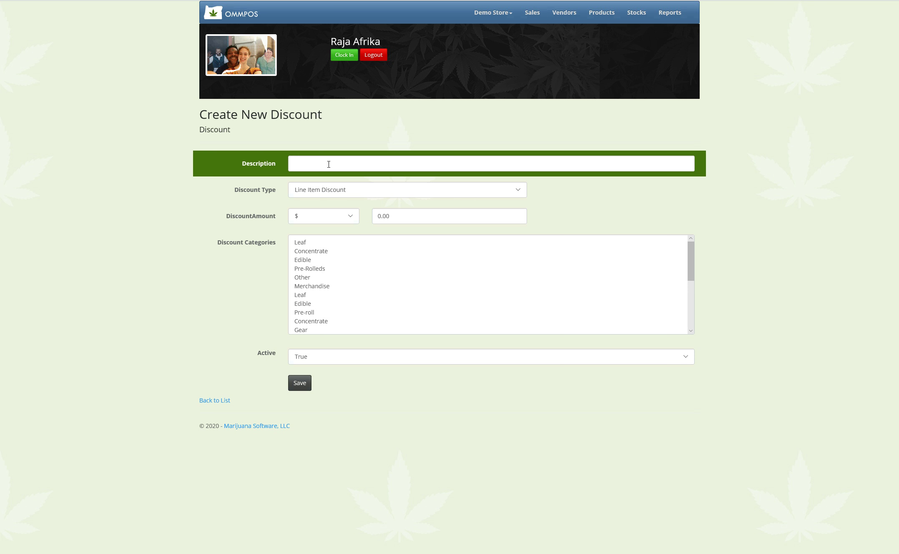
{"action": "left_click", "coordinate": [328, 164]}
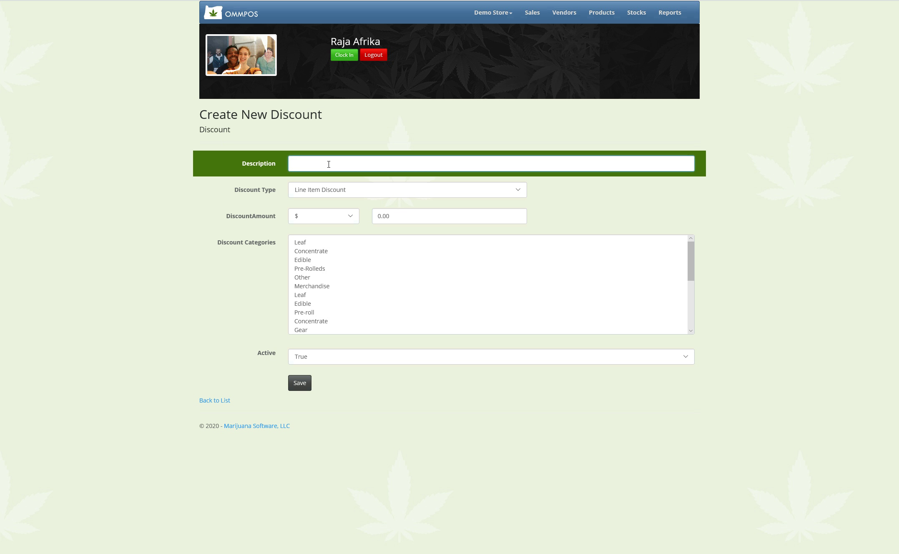
{"action": "type", "text": "Demo Video Discount"}
{"action": "key", "text": "Tab"}
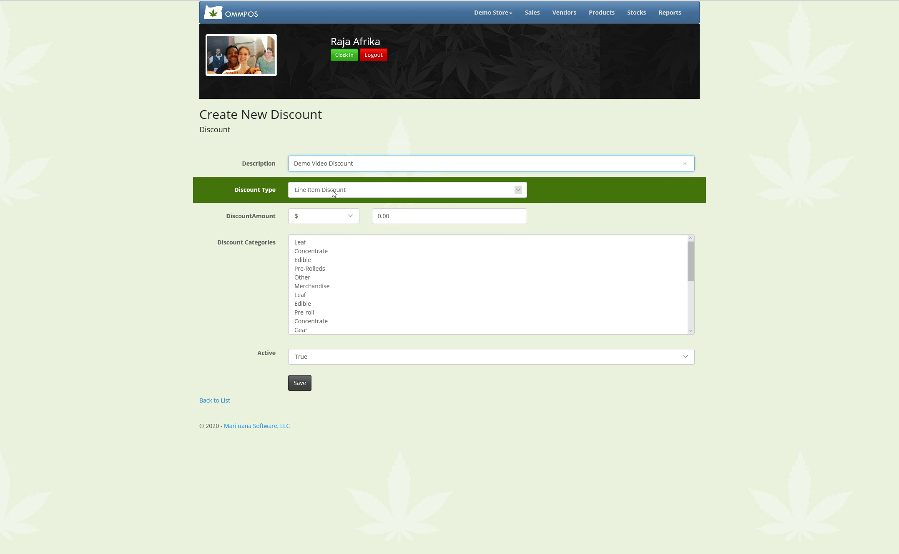
{"action": "left_click", "coordinate": [296, 221]}
{"action": "left_click", "coordinate": [298, 226]}
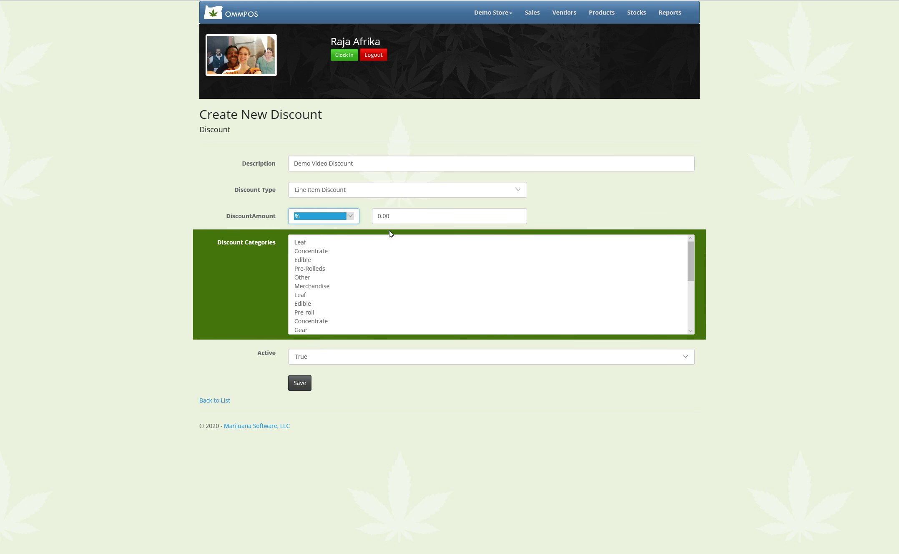
{"action": "key", "text": "Tab"}
{"action": "type", "text": "10"}
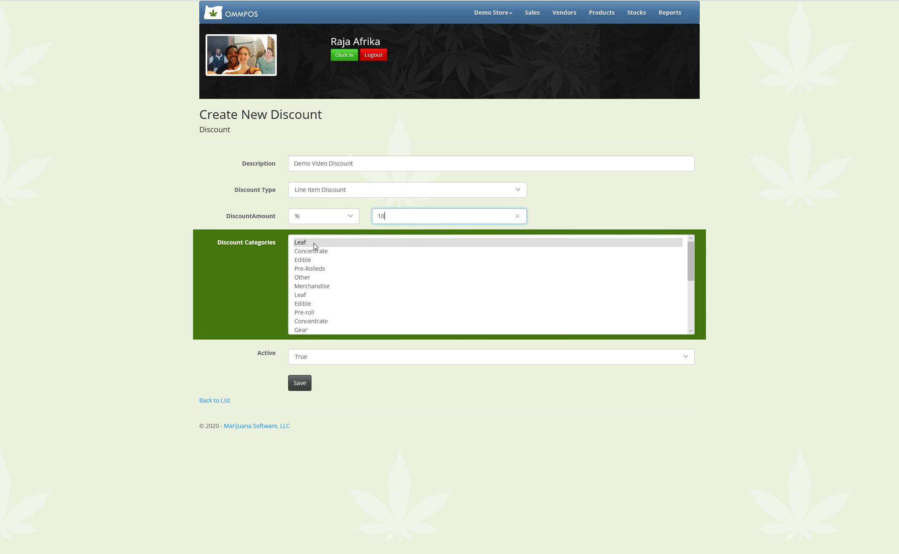
Select Leaf, Concentrate, Edible, Pre-Rolleds, Shake, Buds and Pre-roll categories, then save the discount.
{"action": "left_click_drag", "start_coordinate": [315, 246], "coordinate": [317, 263]}
{"action": "left_click", "coordinate": [318, 269], "text": "ctrl"}
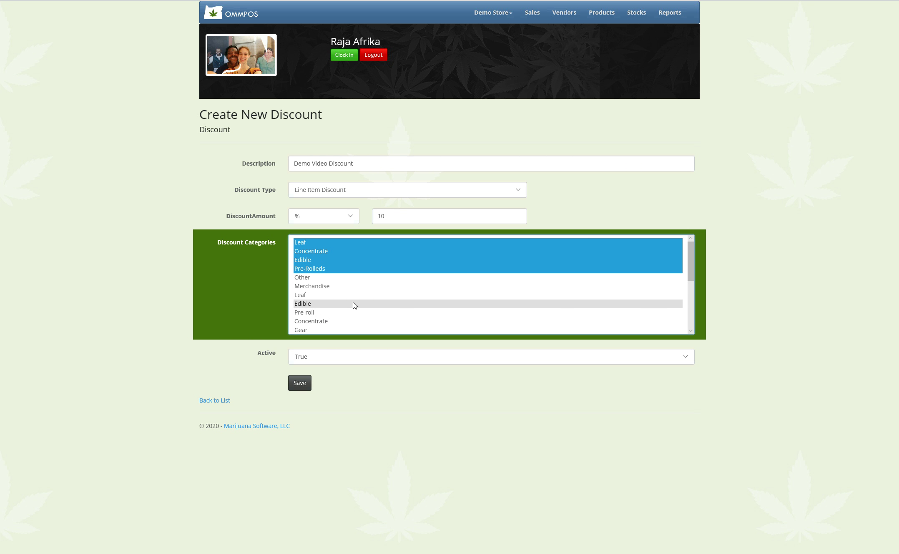
{"action": "scroll", "coordinate": [358, 298], "scroll_direction": "down", "scroll_amount": 1}
{"action": "scroll", "coordinate": [358, 299], "scroll_direction": "down", "scroll_amount": 1}
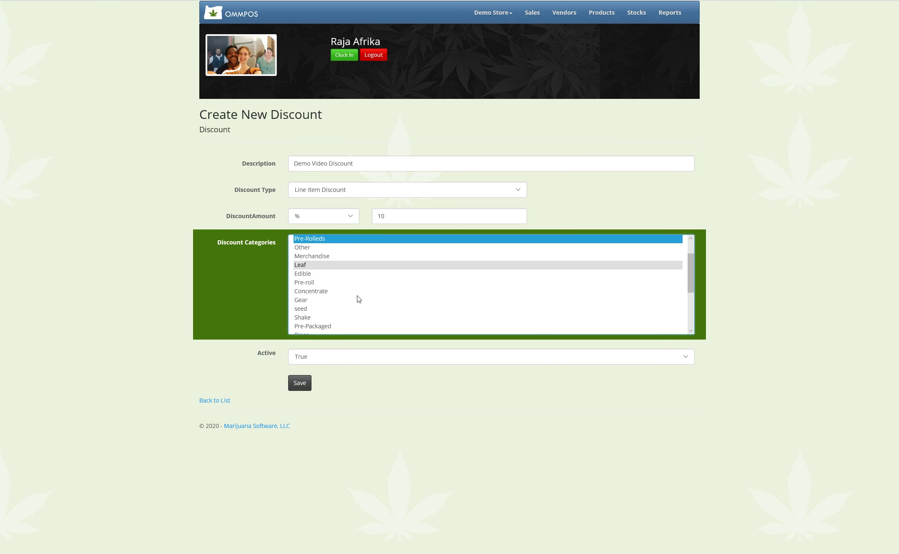
{"action": "left_click", "coordinate": [344, 318], "text": "ctrl"}
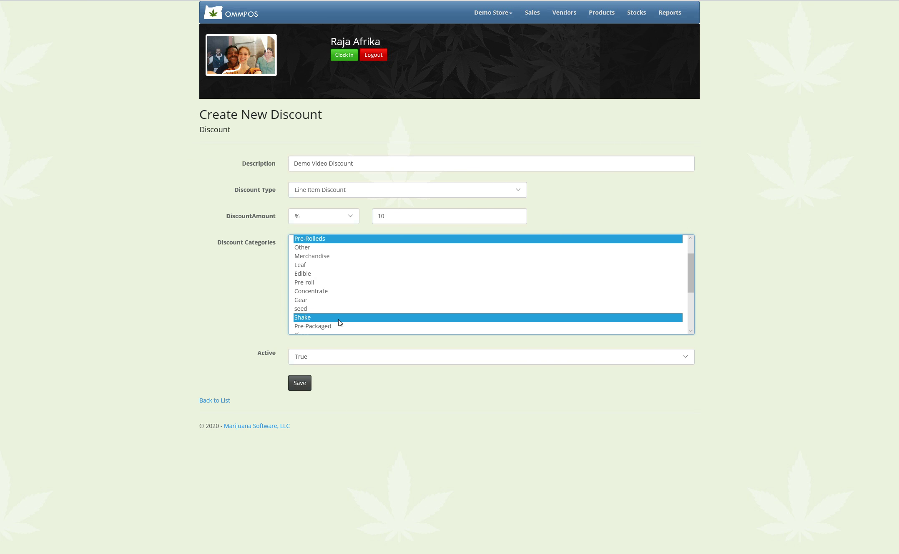
{"action": "scroll", "coordinate": [365, 308], "scroll_direction": "down", "scroll_amount": 2}
{"action": "scroll", "coordinate": [366, 308], "scroll_direction": "down", "scroll_amount": 1}
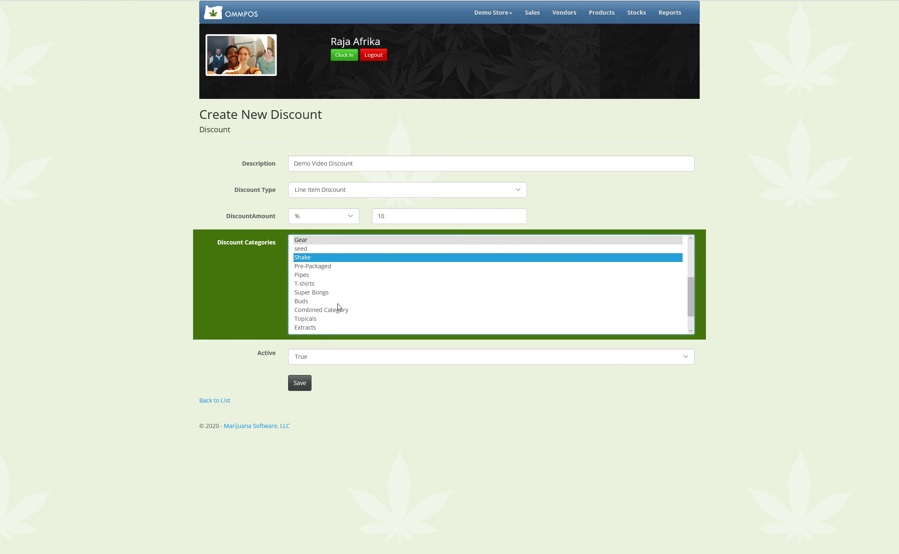
{"action": "left_click", "coordinate": [316, 301], "text": "ctrl"}
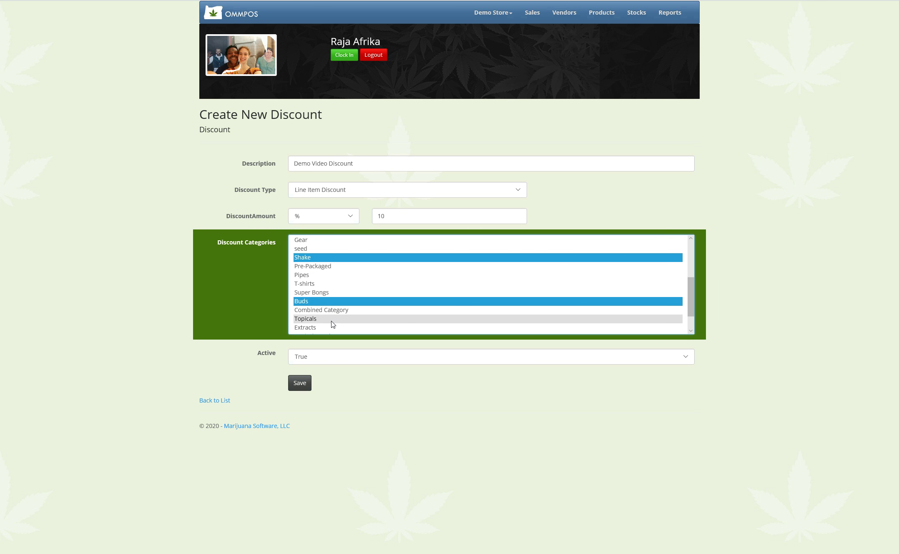
{"action": "scroll", "coordinate": [333, 290], "scroll_direction": "up", "scroll_amount": 4}
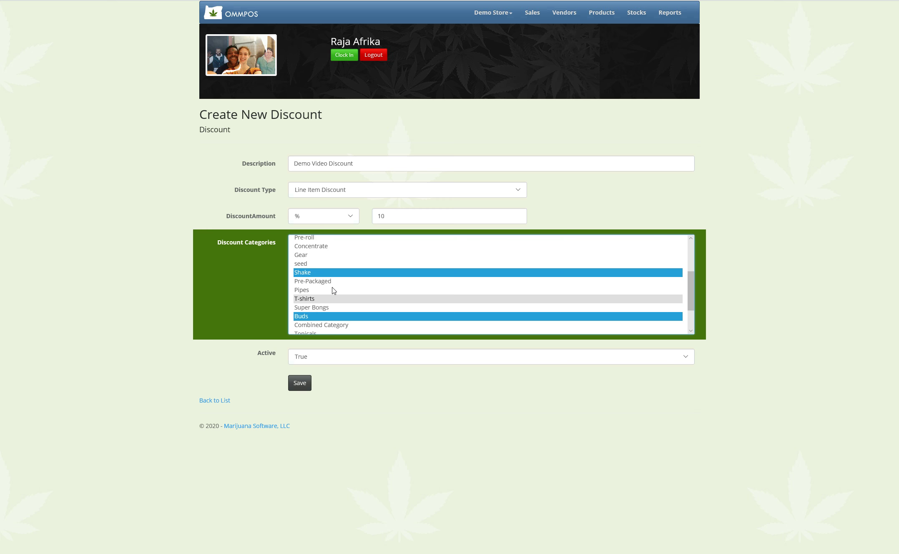
{"action": "left_click", "coordinate": [326, 298], "text": "ctrl"}
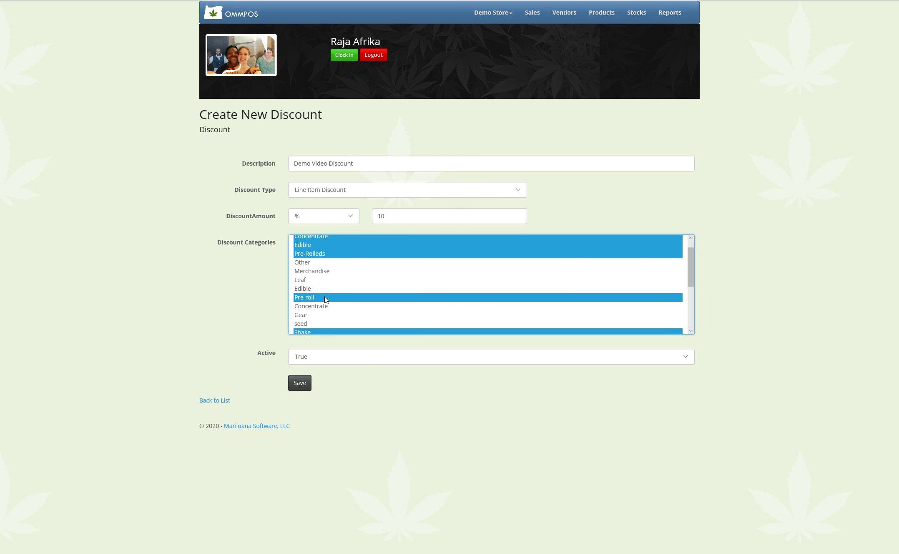
{"action": "left_click", "coordinate": [331, 280], "text": "ctrl"}
{"action": "scroll", "coordinate": [346, 289], "scroll_direction": "up", "scroll_amount": 1}
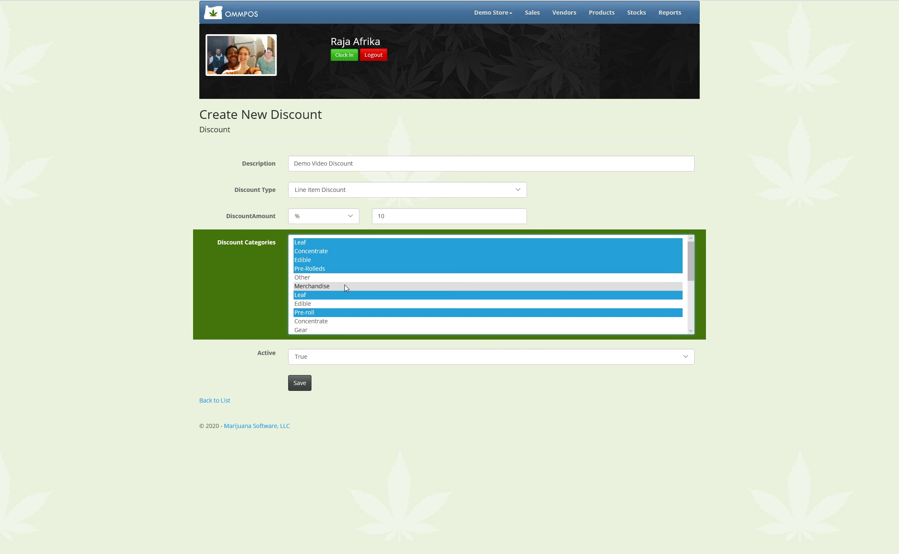
{"action": "left_click", "coordinate": [302, 385]}
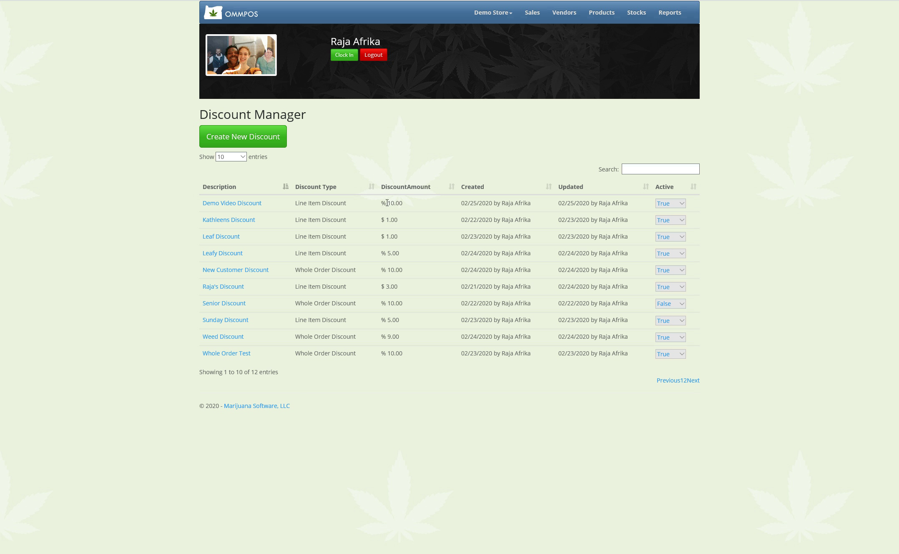
Go to the Sales page after confirming Demo Video Discount is listed.
{"action": "left_click", "coordinate": [530, 17]}
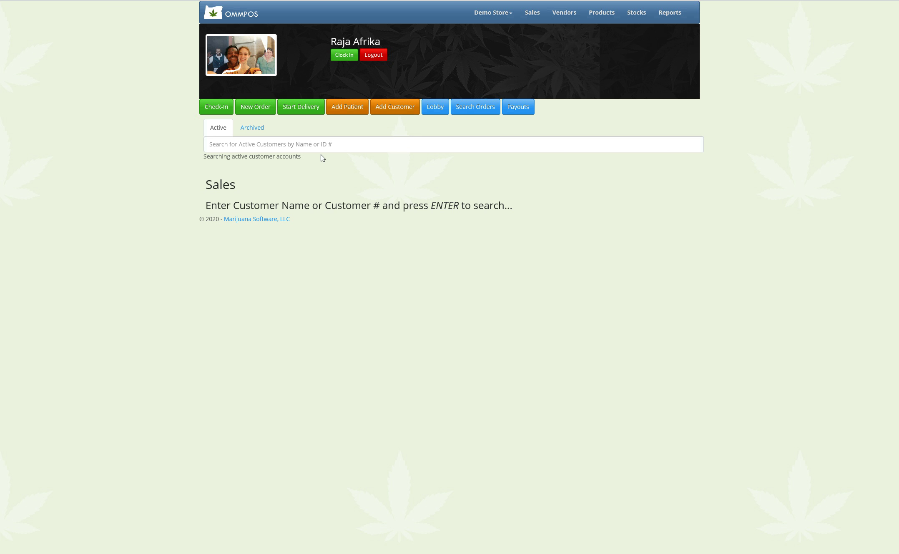
Start a medical order for the sample customer and add 1 Oz of Buds Buds at $213.33.
{"action": "left_click", "coordinate": [246, 110]}
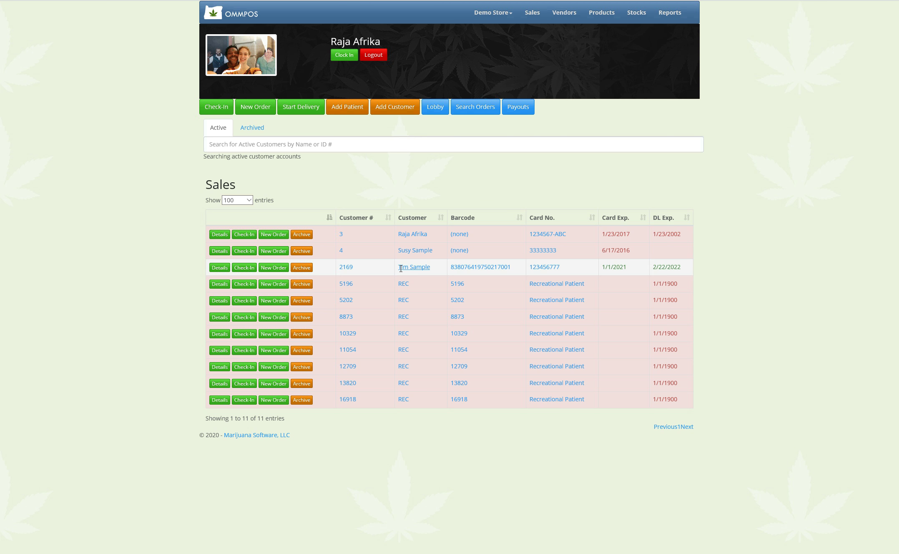
{"action": "left_click", "coordinate": [273, 269]}
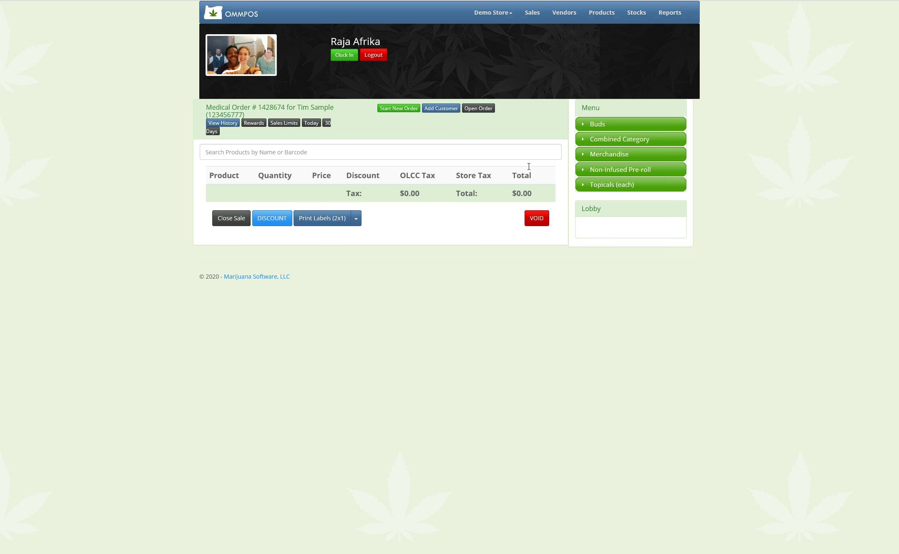
{"action": "left_click", "coordinate": [605, 125]}
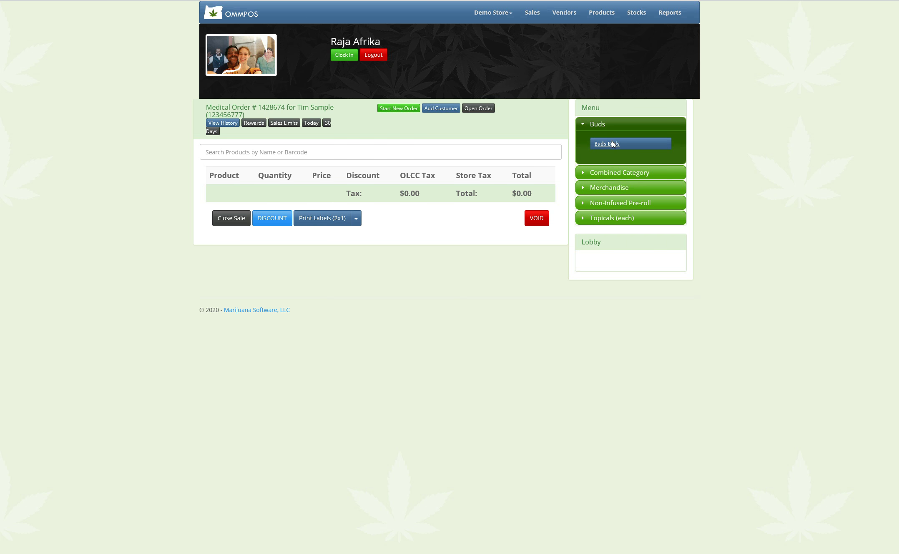
{"action": "left_click", "coordinate": [611, 144]}
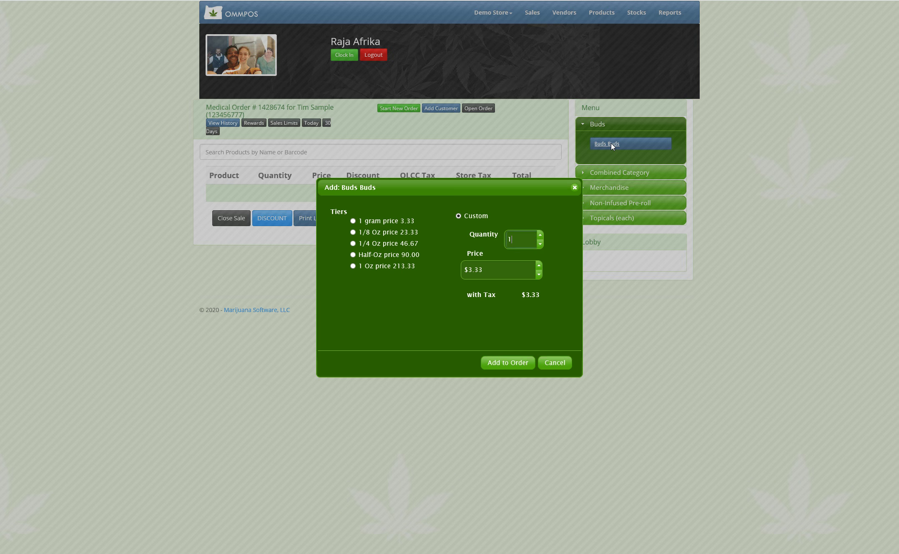
{"action": "left_click", "coordinate": [400, 268]}
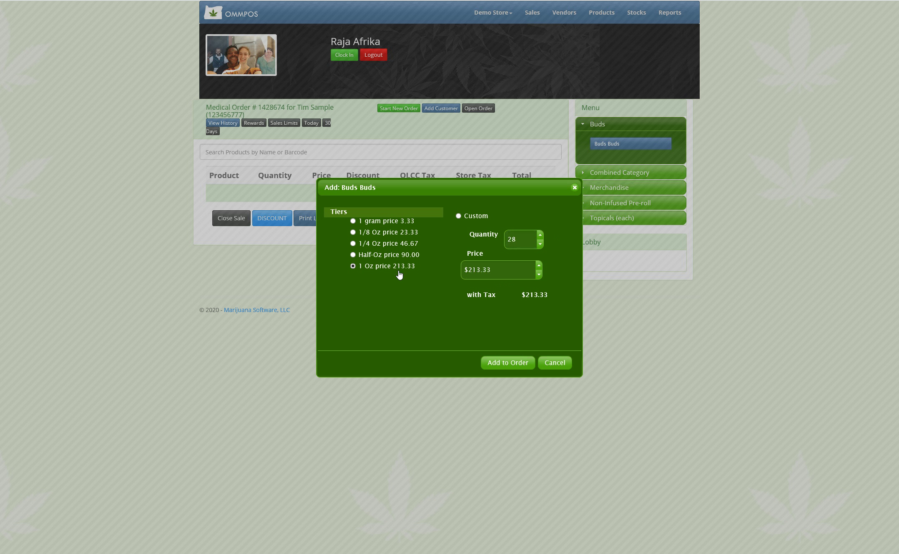
{"action": "left_click", "coordinate": [498, 365]}
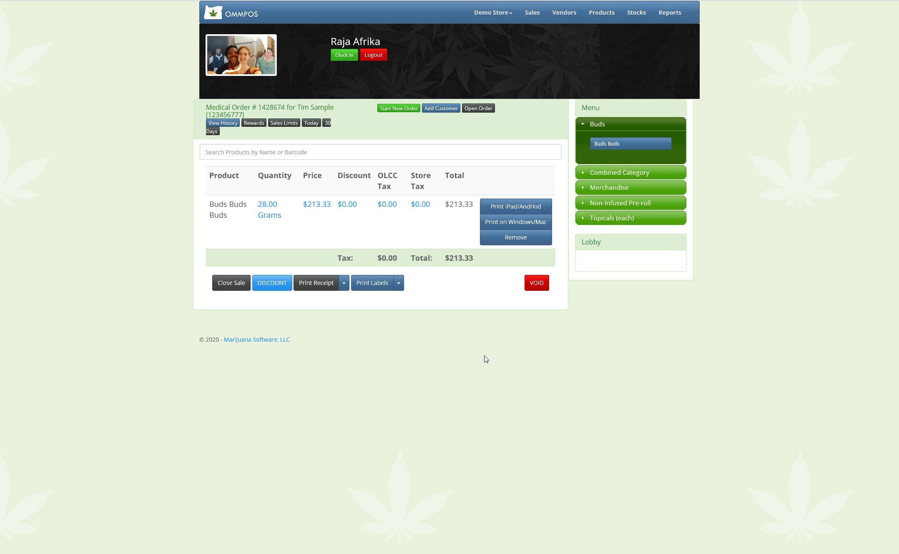
Apply Demo Video Discount to the Buds Buds line, taking $21.33 off for a $192.00 total.
{"action": "left_click", "coordinate": [347, 205]}
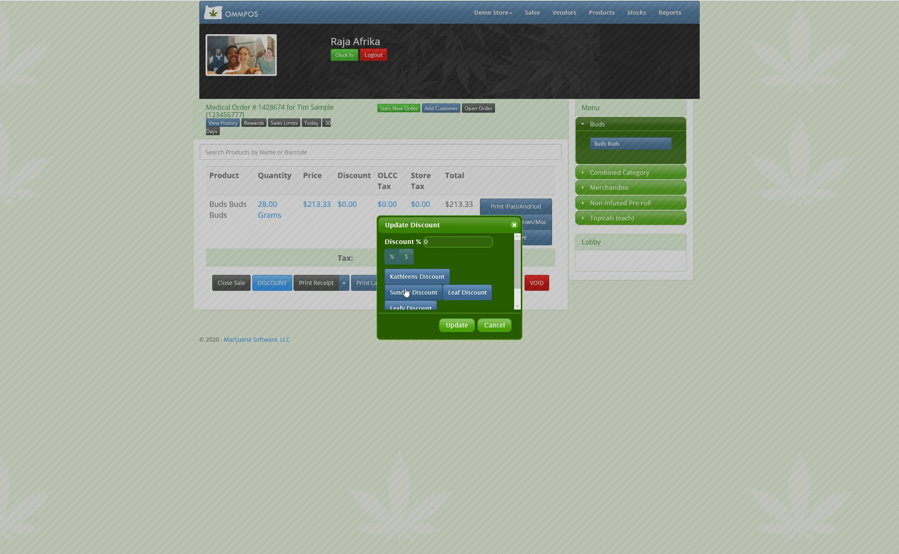
{"action": "scroll", "coordinate": [418, 291], "scroll_direction": "down", "scroll_amount": 1}
{"action": "scroll", "coordinate": [418, 291], "scroll_direction": "down", "scroll_amount": 1}
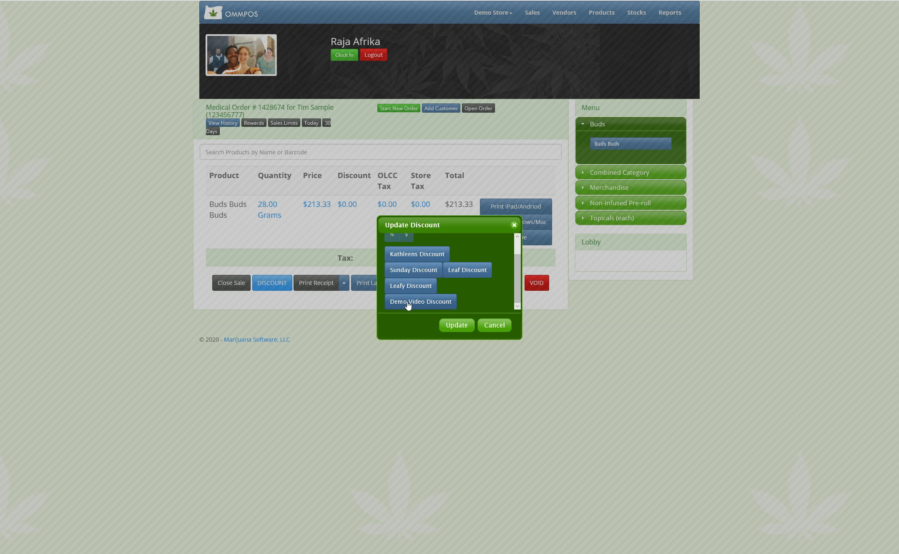
{"action": "left_click", "coordinate": [408, 305]}
{"action": "scroll", "coordinate": [453, 289], "scroll_direction": "up", "scroll_amount": 2}
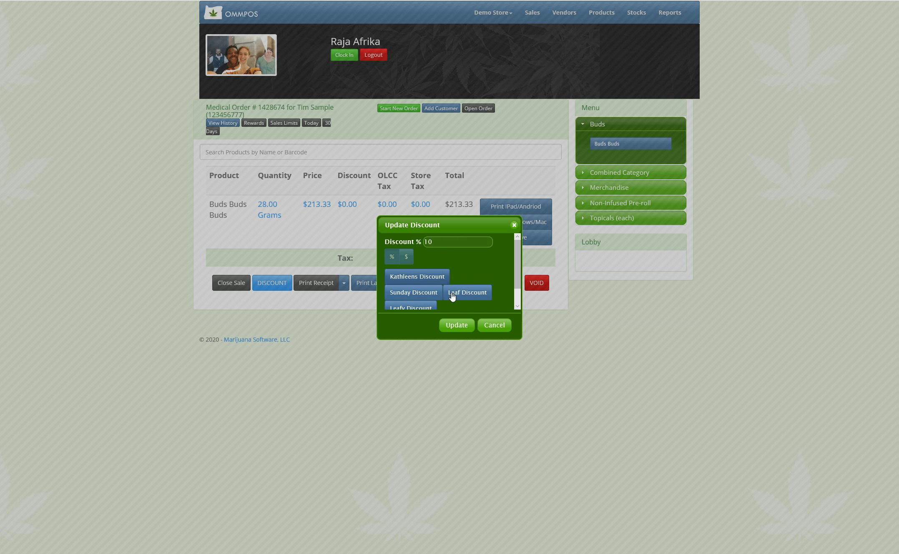
{"action": "left_click", "coordinate": [456, 325]}
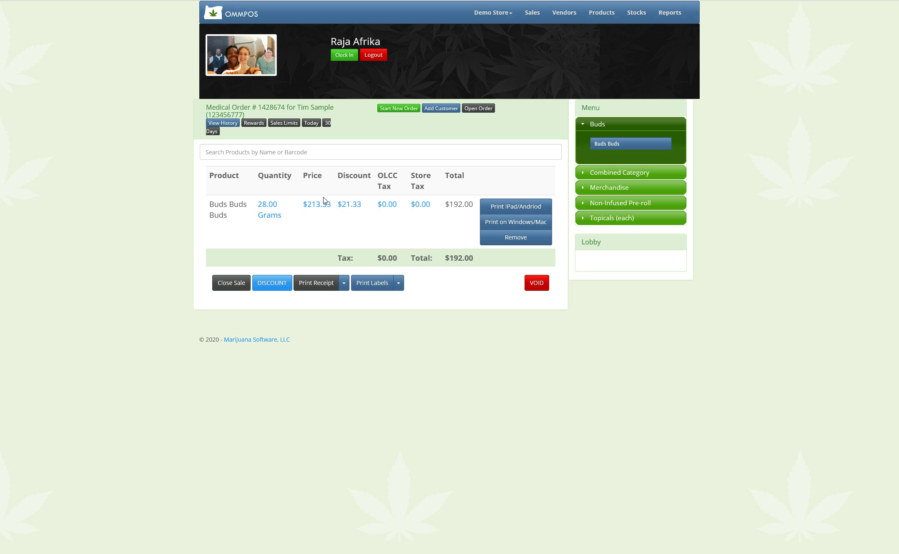
Reopen the line's discount settings and close them without changes.
{"action": "left_click", "coordinate": [350, 205]}
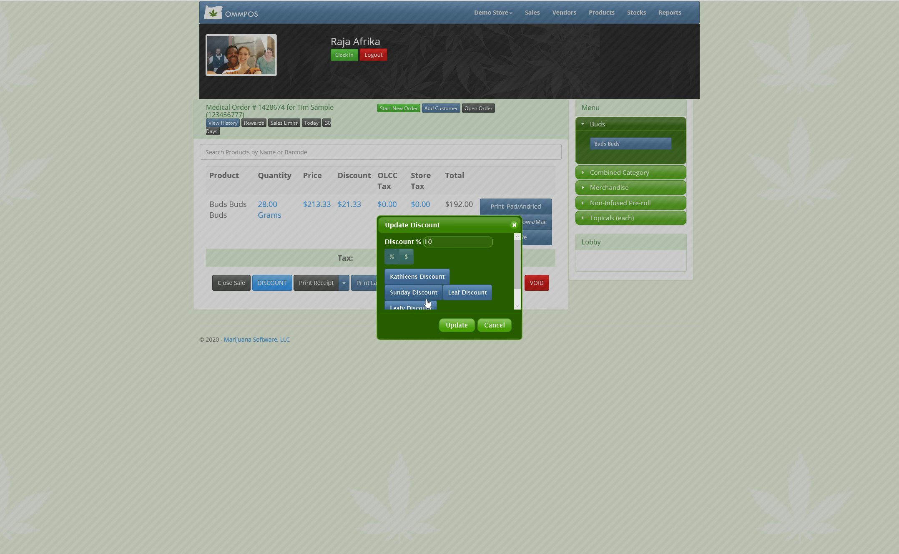
{"action": "scroll", "coordinate": [421, 301], "scroll_direction": "down", "scroll_amount": 1}
{"action": "scroll", "coordinate": [422, 292], "scroll_direction": "up", "scroll_amount": 1}
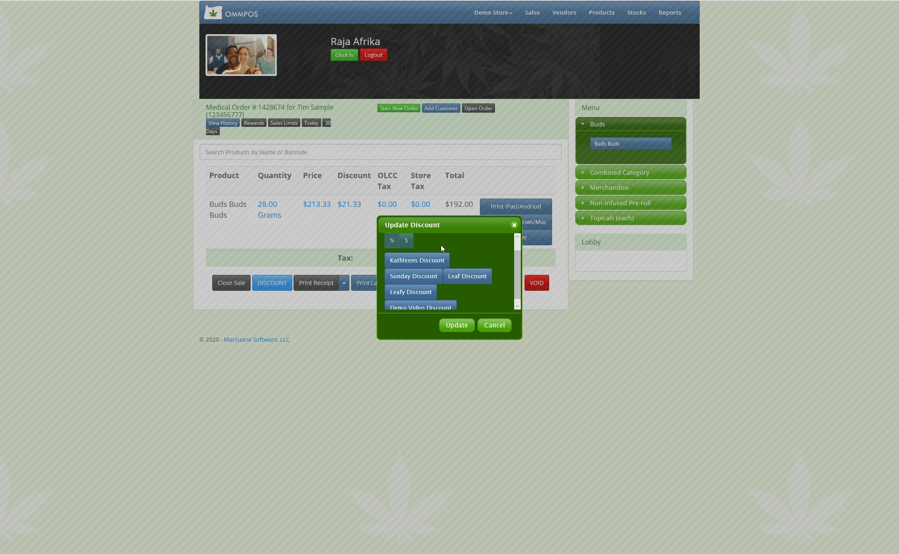
{"action": "left_click", "coordinate": [486, 329]}
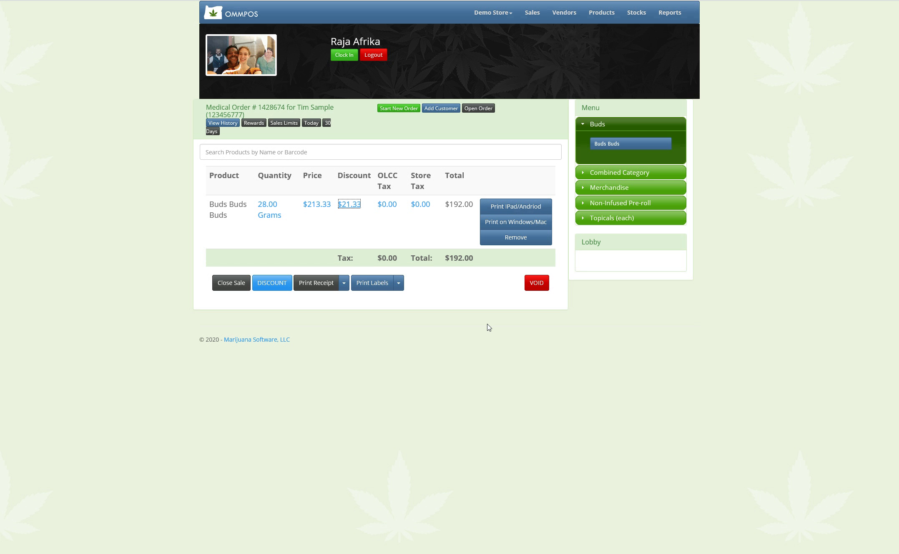
Add 5 reward points to the customer, raising the balance from 15 to 20, then collapse Rewards.
{"action": "left_click", "coordinate": [254, 122]}
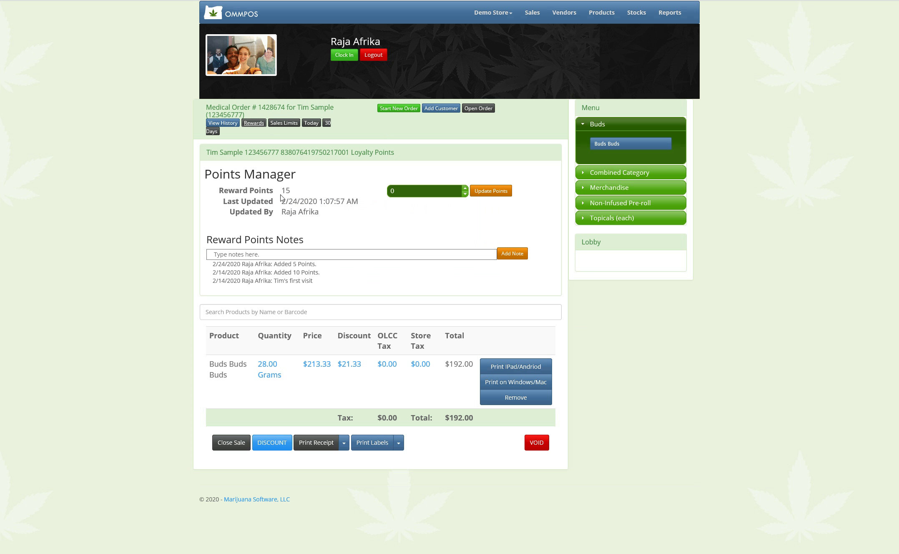
{"action": "left_click", "coordinate": [466, 188]}
{"action": "left_click", "coordinate": [465, 188]}
{"action": "left_click", "coordinate": [484, 195]}
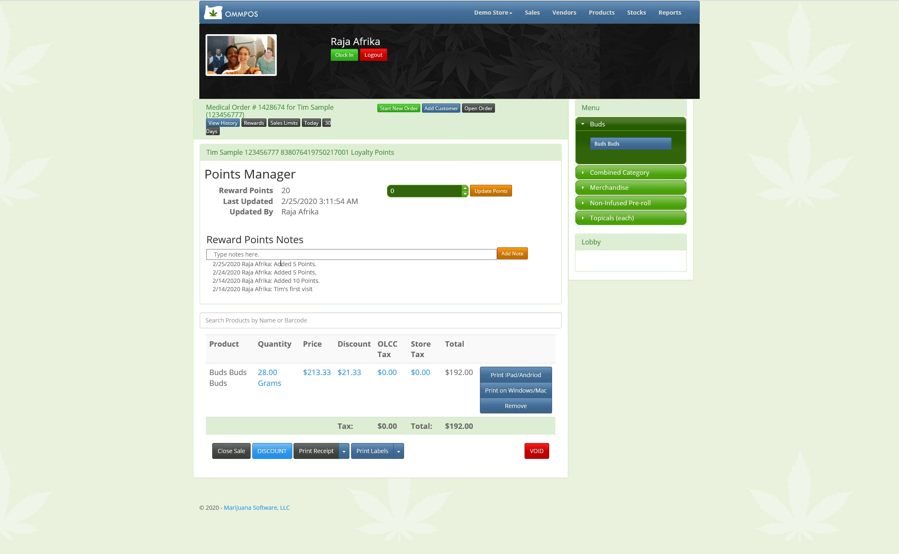
{"action": "left_click", "coordinate": [255, 123]}
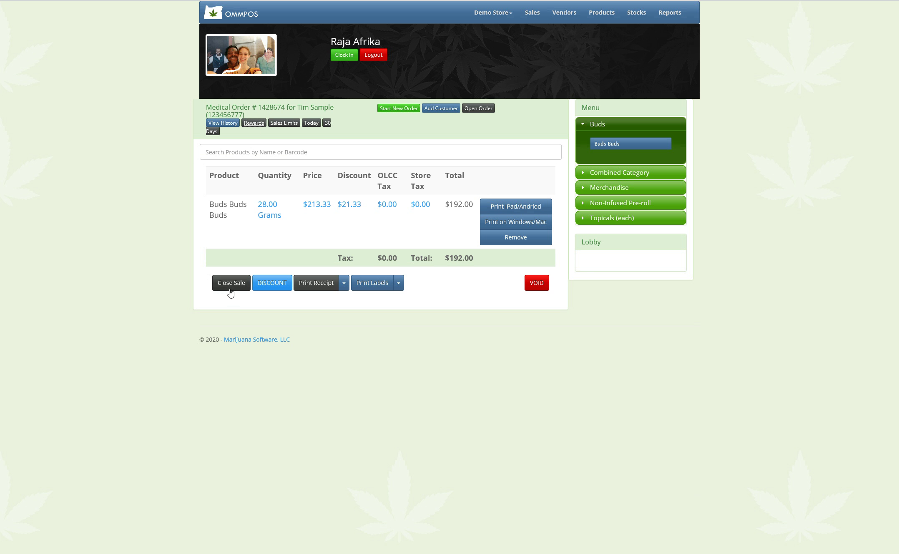
Switch the order discount to the 9% Weed Discount, giving $19.20 off and a $194.13 total.
{"action": "left_click", "coordinate": [270, 287]}
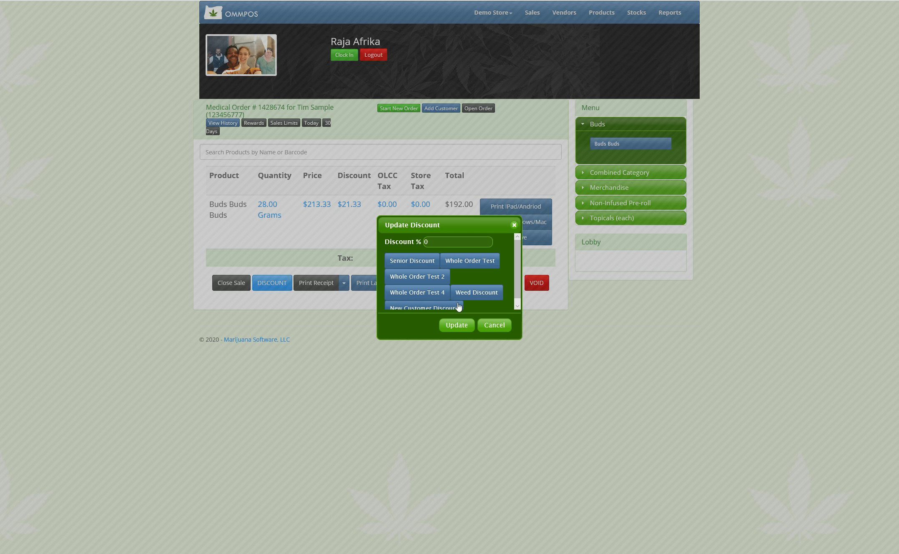
{"action": "left_click", "coordinate": [465, 266]}
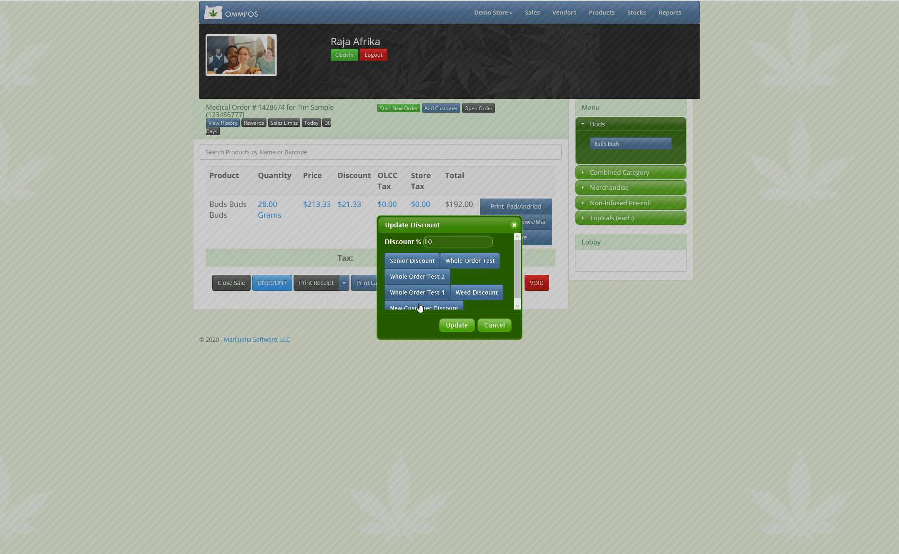
{"action": "left_click", "coordinate": [461, 292]}
{"action": "scroll", "coordinate": [461, 292], "scroll_direction": "down", "scroll_amount": 1}
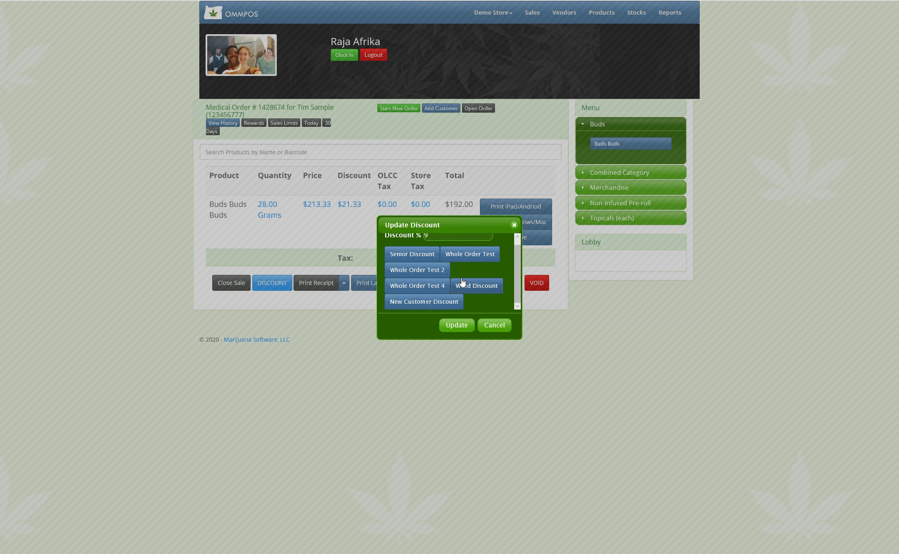
{"action": "scroll", "coordinate": [463, 292], "scroll_direction": "up", "scroll_amount": 1}
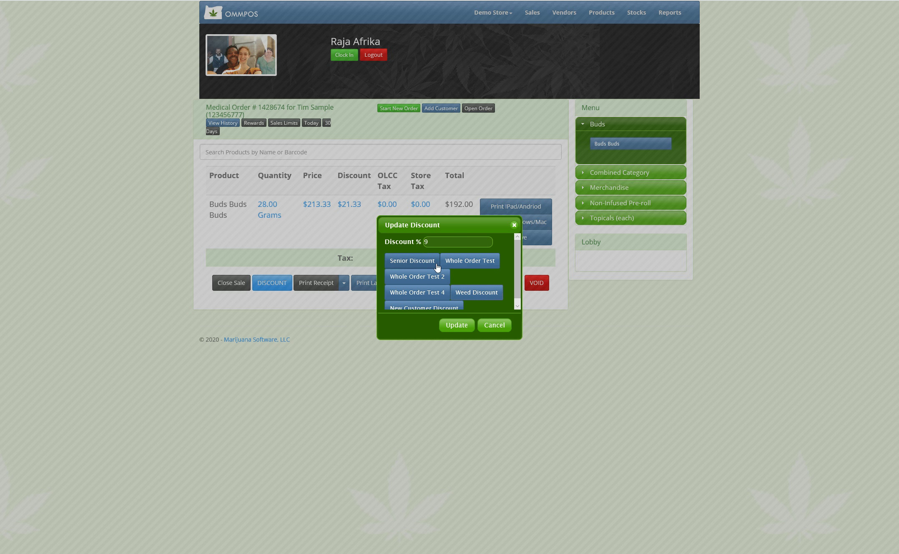
{"action": "left_click", "coordinate": [457, 327]}
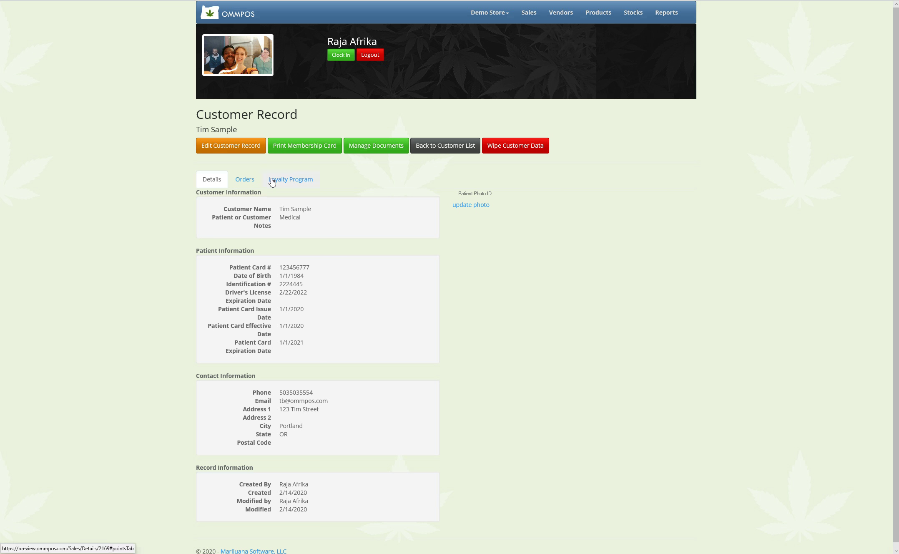
Check the Loyalty Program tab showing 20 points, then open Manage Documents.
{"action": "left_click", "coordinate": [303, 179]}
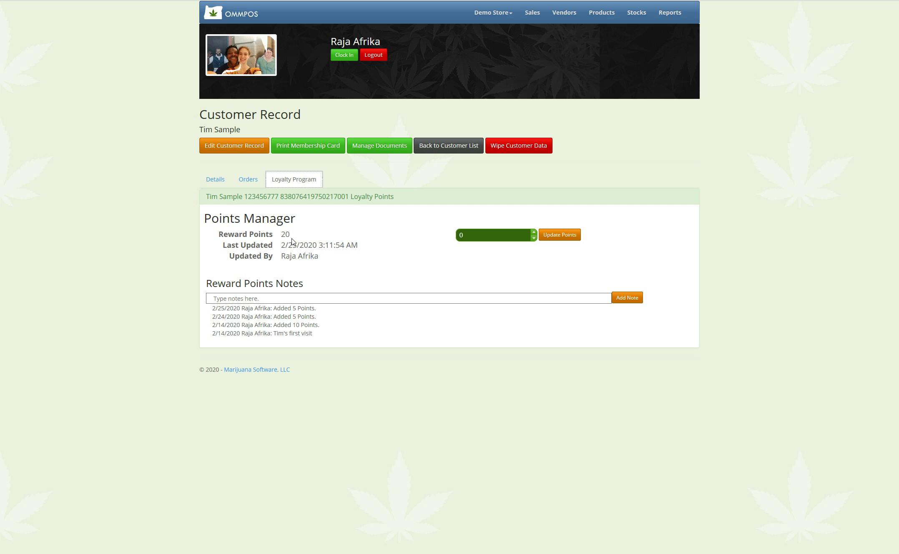
{"action": "left_click", "coordinate": [373, 153]}
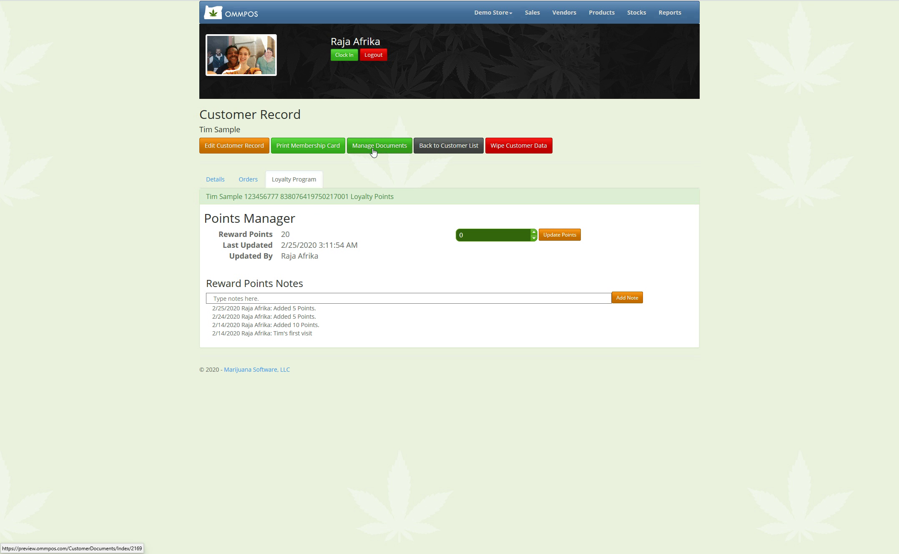